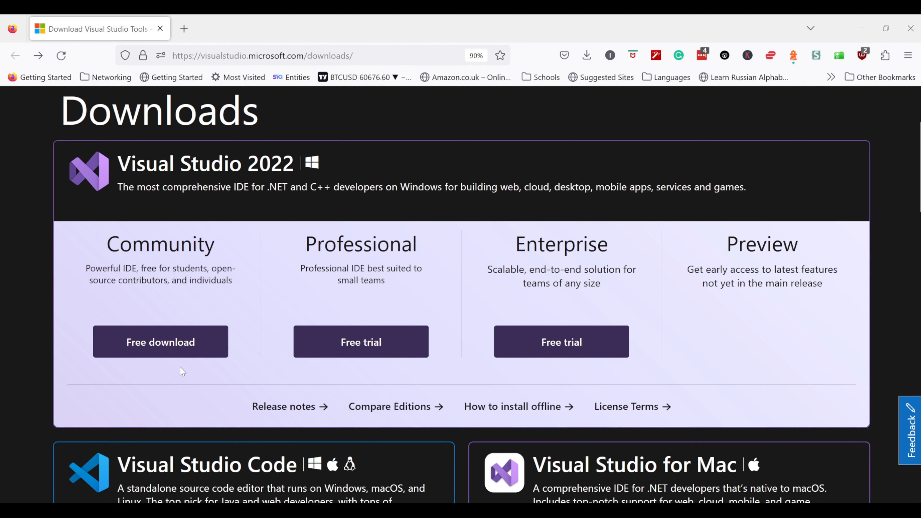
Download the free Visual Studio 2022 Community installer from the Visual Studio downloads page.
{"action": "scroll", "coordinate": [181, 370], "scroll_direction": "down", "scroll_amount": 4}
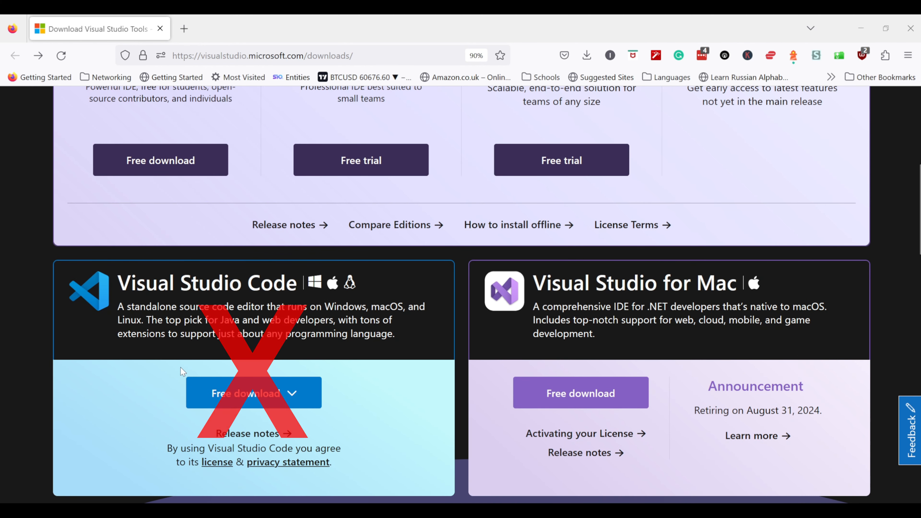
{"action": "scroll", "coordinate": [180, 367], "scroll_direction": "up", "scroll_amount": 5}
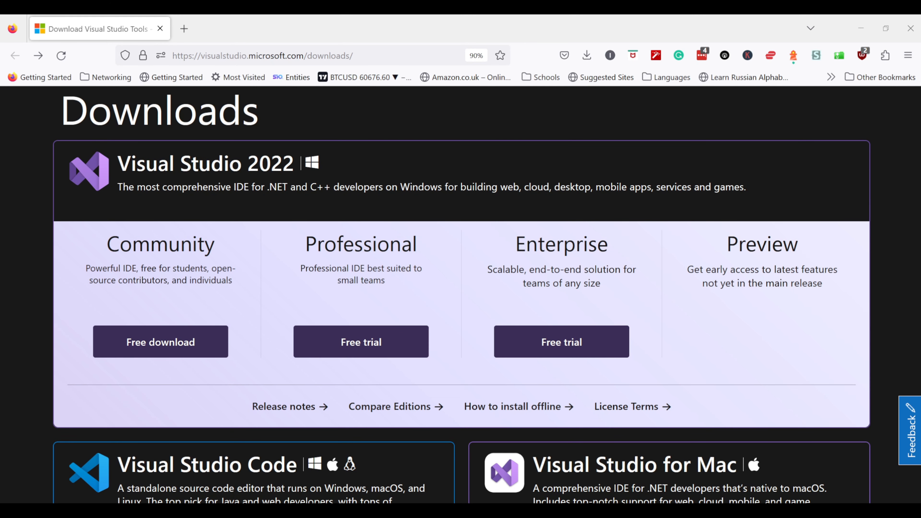
{"action": "left_click", "coordinate": [147, 349]}
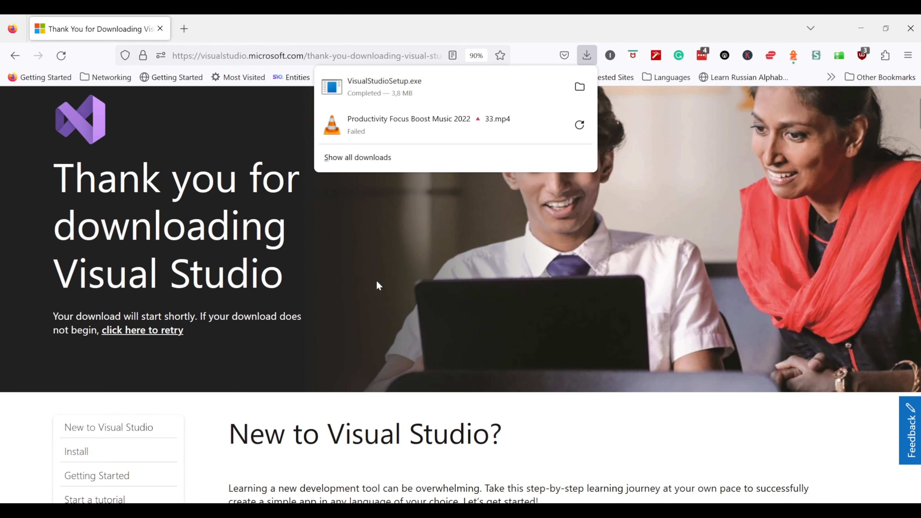
Run the downloaded VisualStudioSetup.exe as administrator from its folder and continue past the installer's license notice.
{"action": "scroll", "coordinate": [290, 507], "scroll_direction": "down", "scroll_amount": 3}
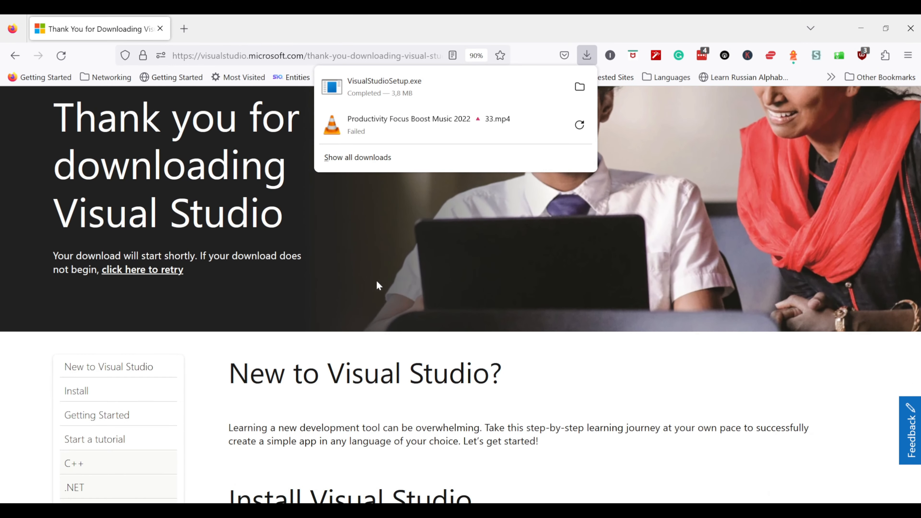
{"action": "scroll", "coordinate": [376, 282], "scroll_direction": "down", "scroll_amount": 6}
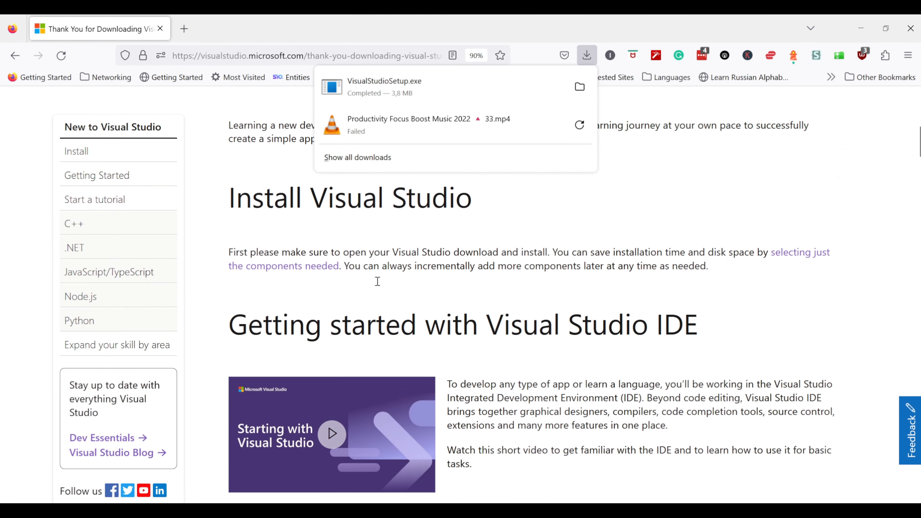
{"action": "scroll", "coordinate": [377, 281], "scroll_direction": "up", "scroll_amount": 8}
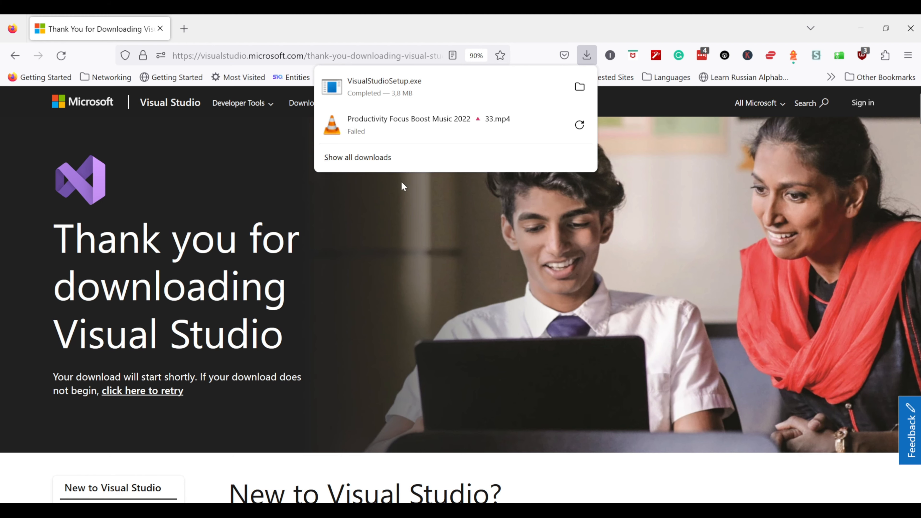
{"action": "left_click", "coordinate": [579, 87]}
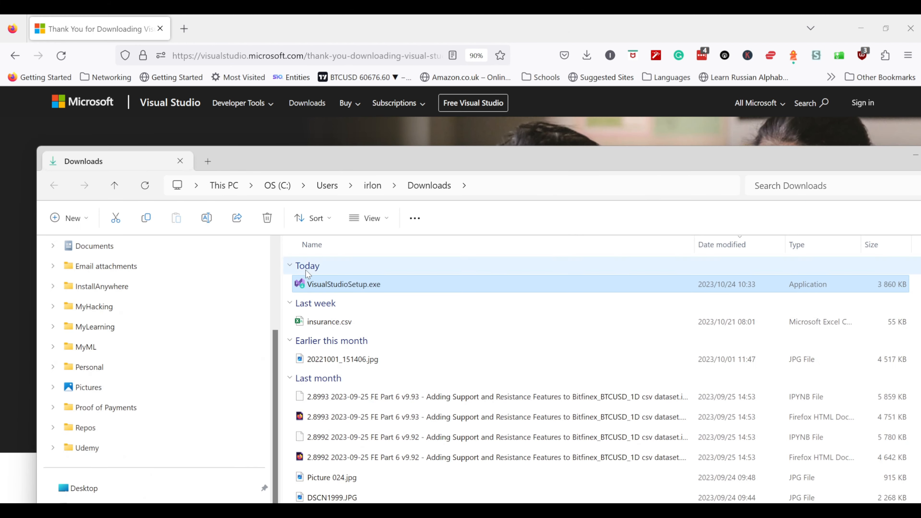
{"action": "right_click", "coordinate": [308, 286]}
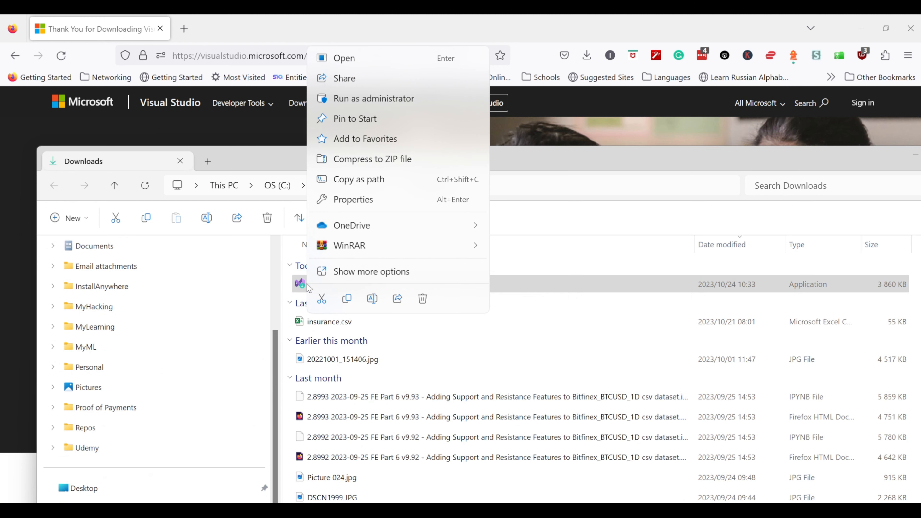
{"action": "left_click", "coordinate": [376, 98]}
{"action": "left_click_drag", "start_coordinate": [383, 151], "coordinate": [0, 171]}
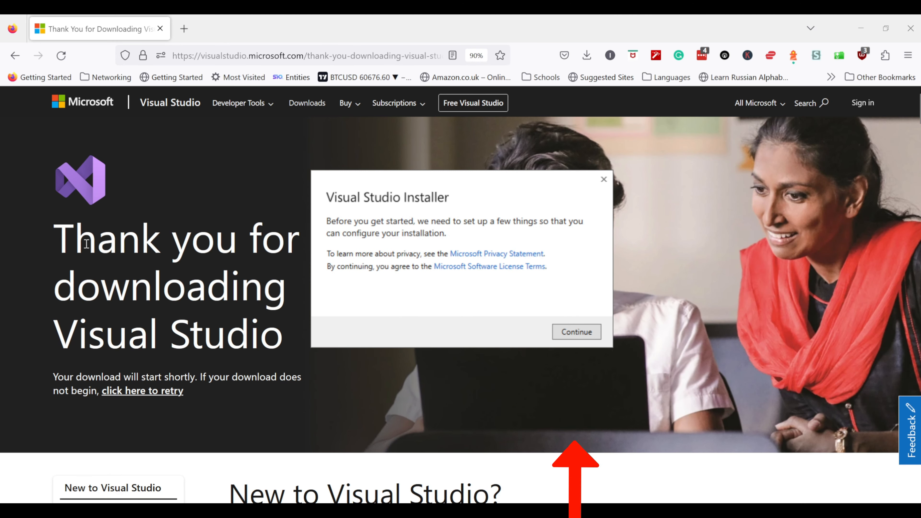
{"action": "left_click", "coordinate": [577, 333]}
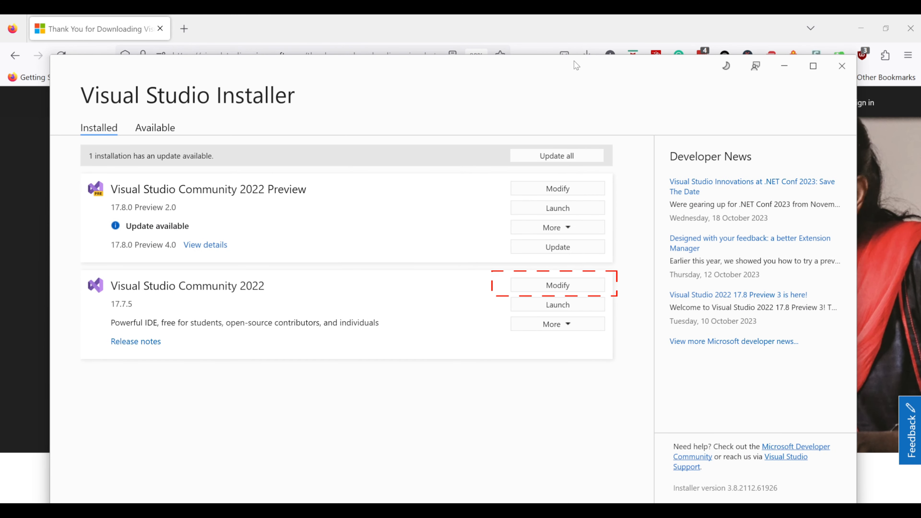
Open the modification options for Visual Studio Community 2022 and review its workloads, including the .NET desktop development components.
{"action": "left_click", "coordinate": [553, 288]}
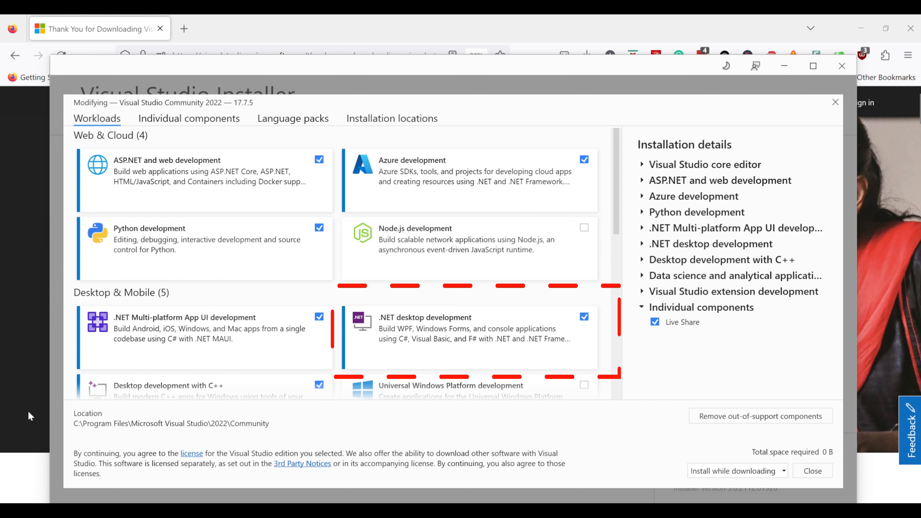
{"action": "left_click", "coordinate": [410, 349]}
{"action": "left_click", "coordinate": [410, 349]}
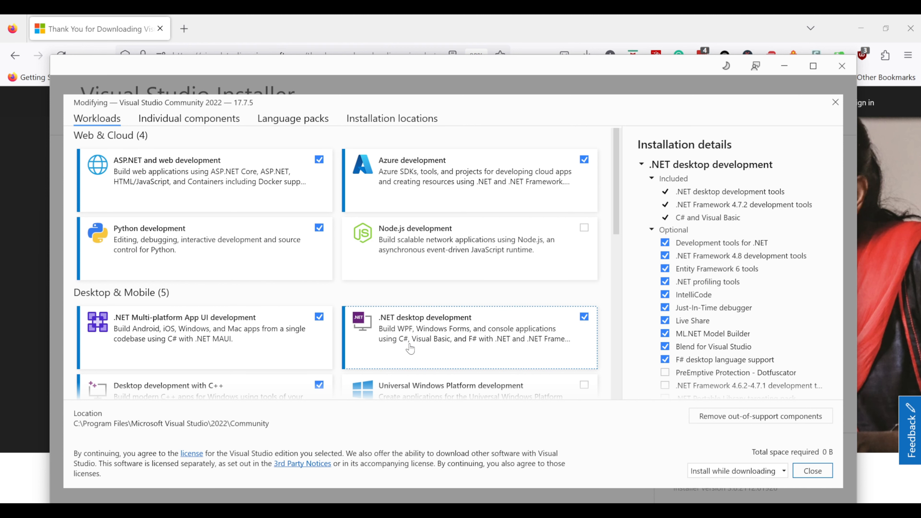
{"action": "scroll", "coordinate": [410, 348], "scroll_direction": "down", "scroll_amount": 5}
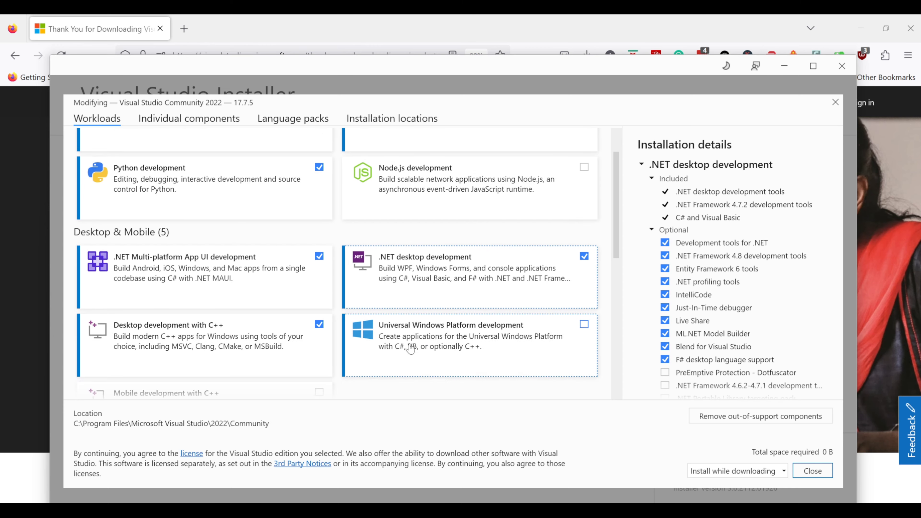
{"action": "scroll", "coordinate": [412, 347], "scroll_direction": "down", "scroll_amount": 5}
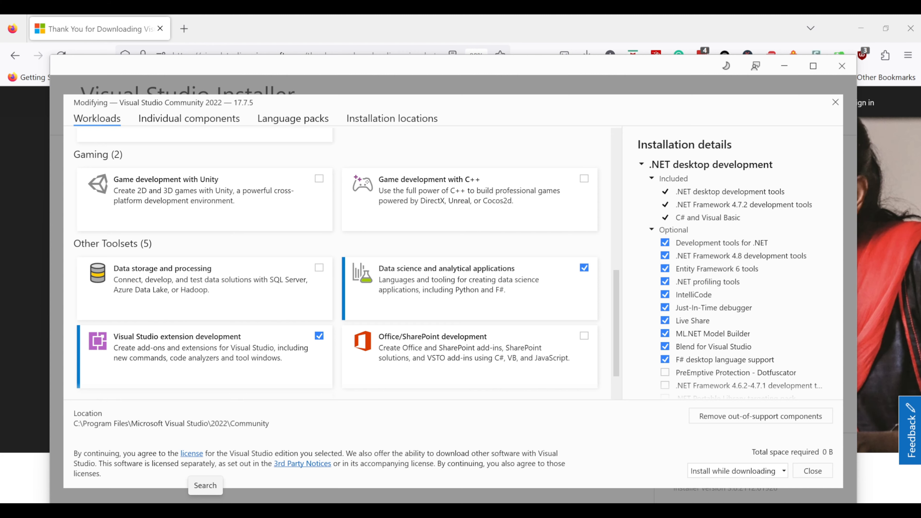
Search Windows for "visual studio" to check the installed apps, and dismiss the results.
{"action": "left_click", "coordinate": [205, 501]}
{"action": "type", "text": "v"}
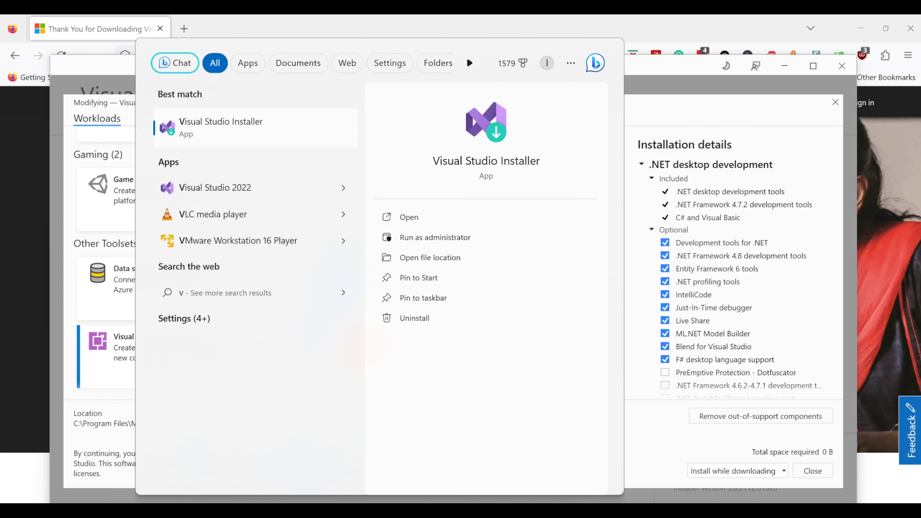
{"action": "type", "text": "isual studio"}
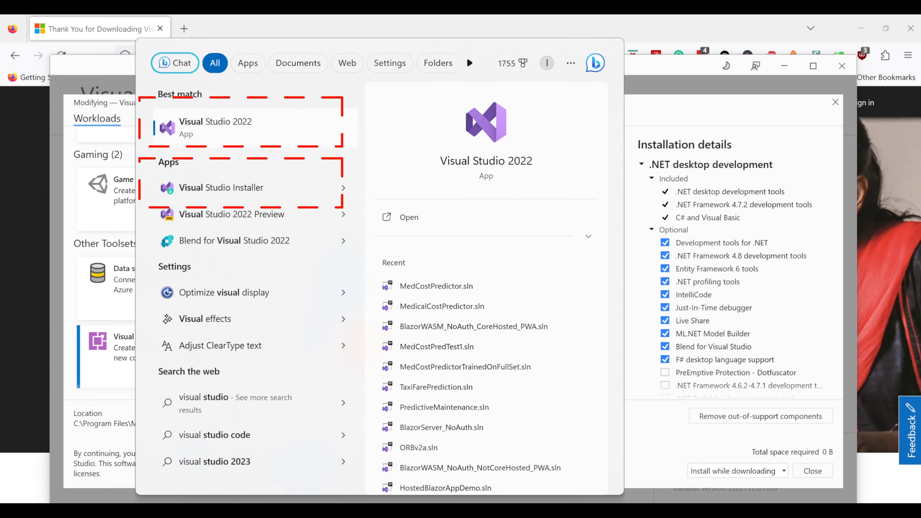
{"action": "key", "text": "Escape"}
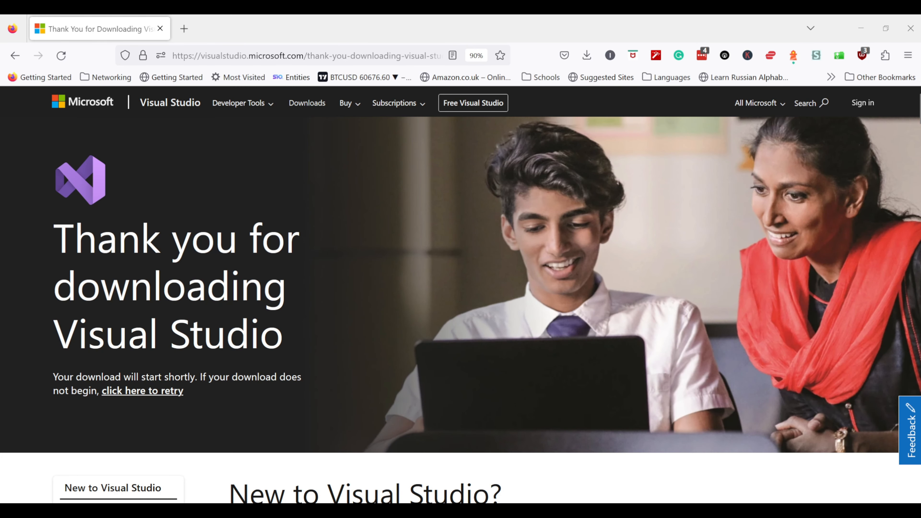
Reopen Visual Studio Installer, open the workloads of Visual Studio Community 2022, and toggle .NET desktop development off and back on.
{"action": "left_click", "coordinate": [195, 511]}
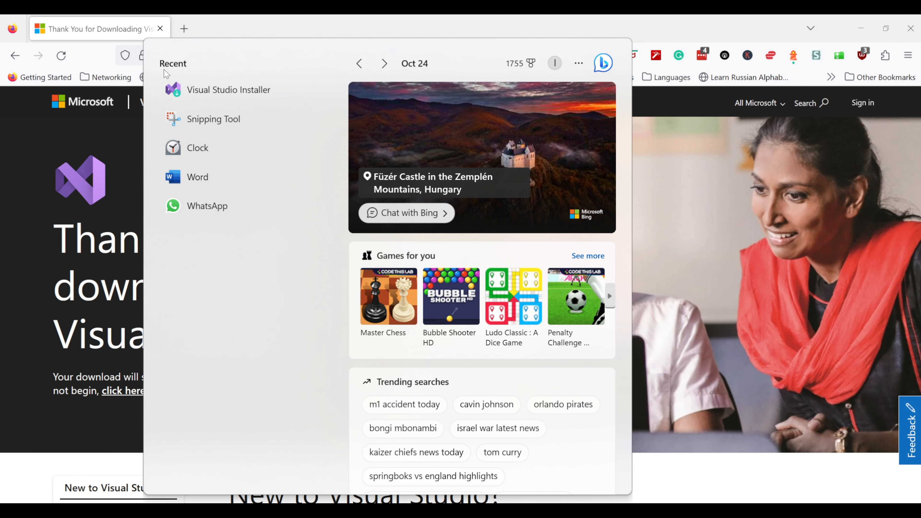
{"action": "left_click", "coordinate": [195, 91]}
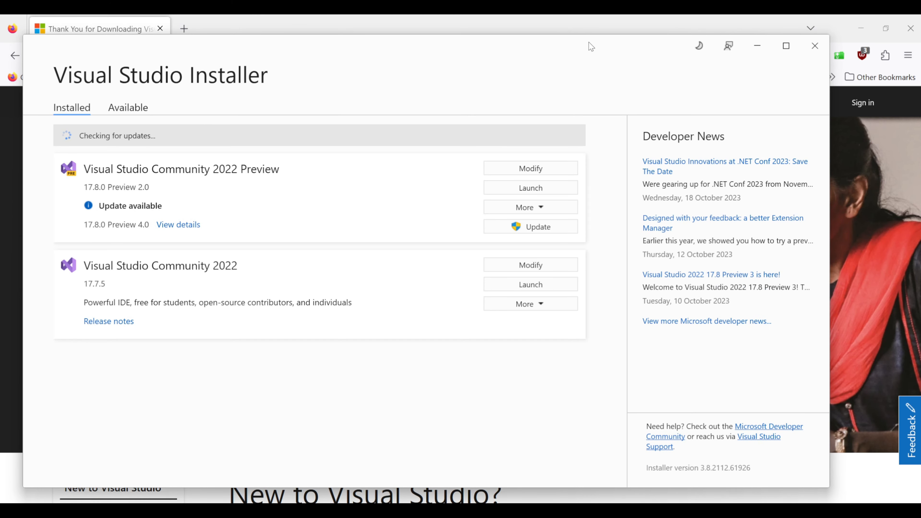
{"action": "left_click", "coordinate": [538, 267]}
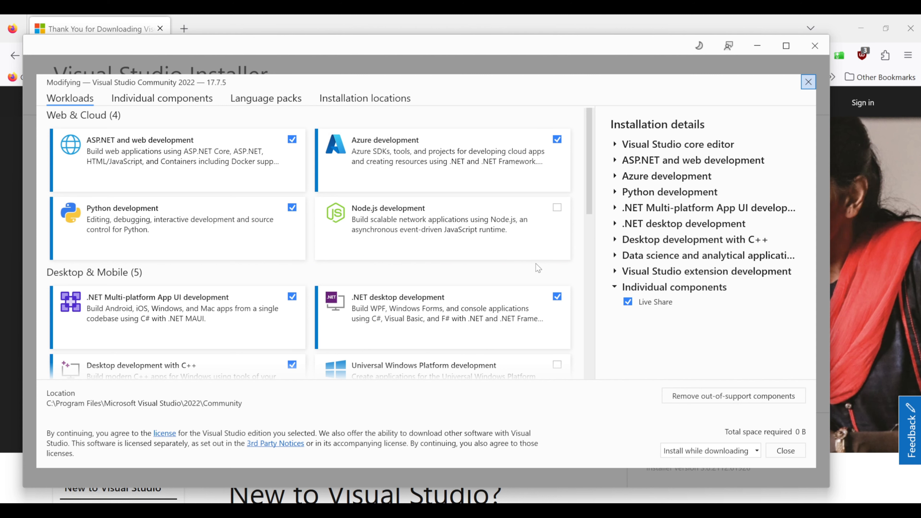
{"action": "left_click", "coordinate": [456, 308]}
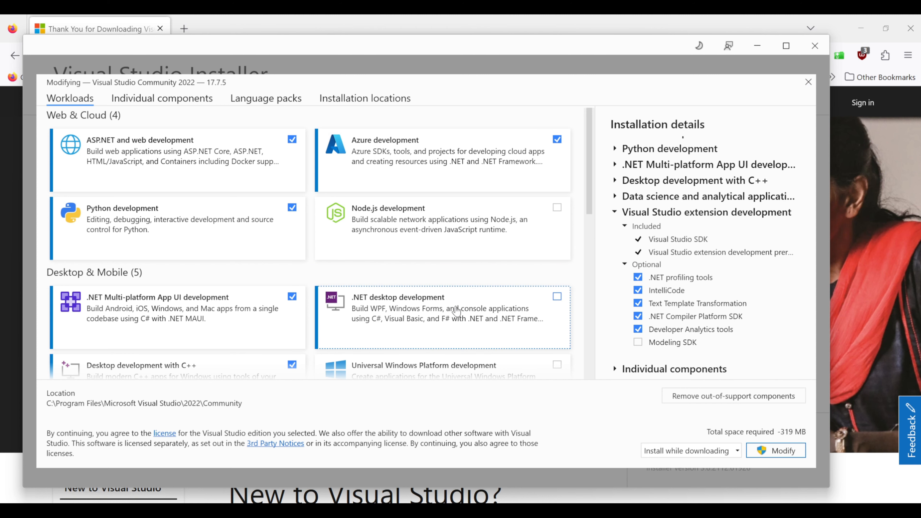
{"action": "left_click", "coordinate": [456, 311]}
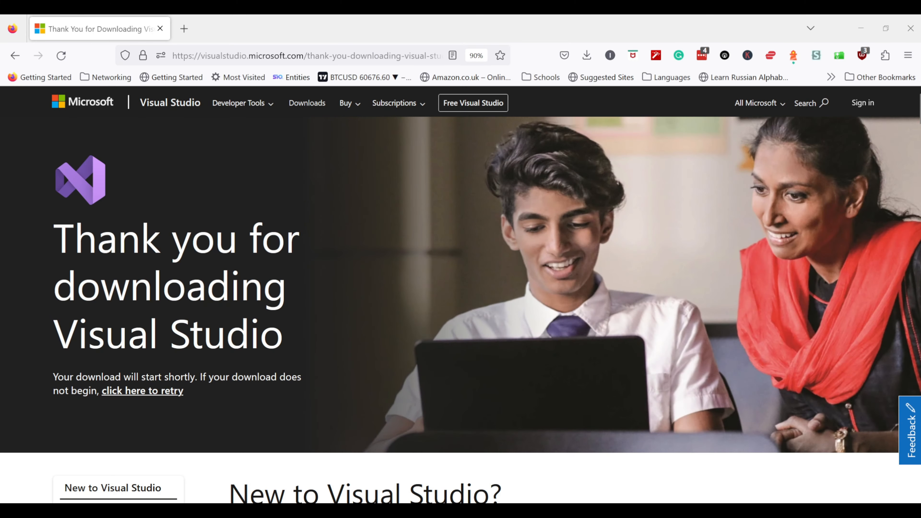
Find Visual Studio 2022 through Windows search, launch it, and continue without code.
{"action": "key", "text": "super+s"}
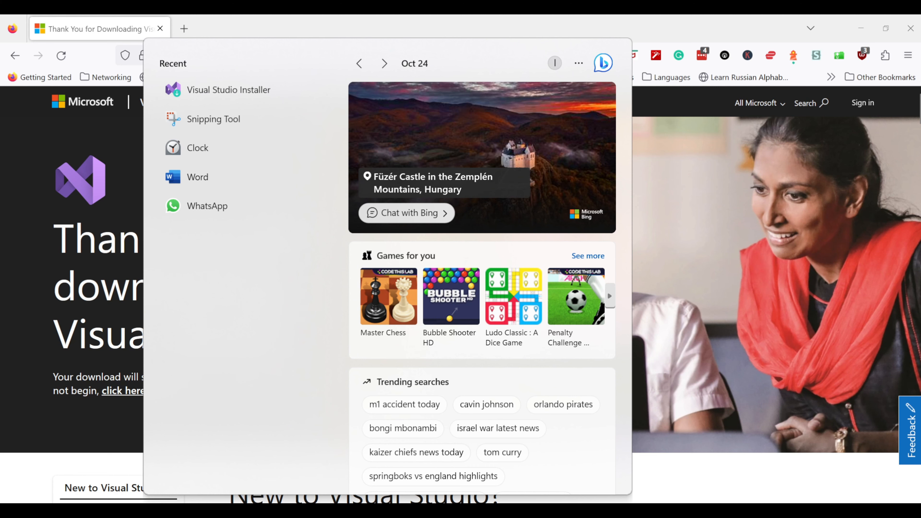
{"action": "type", "text": "visu"}
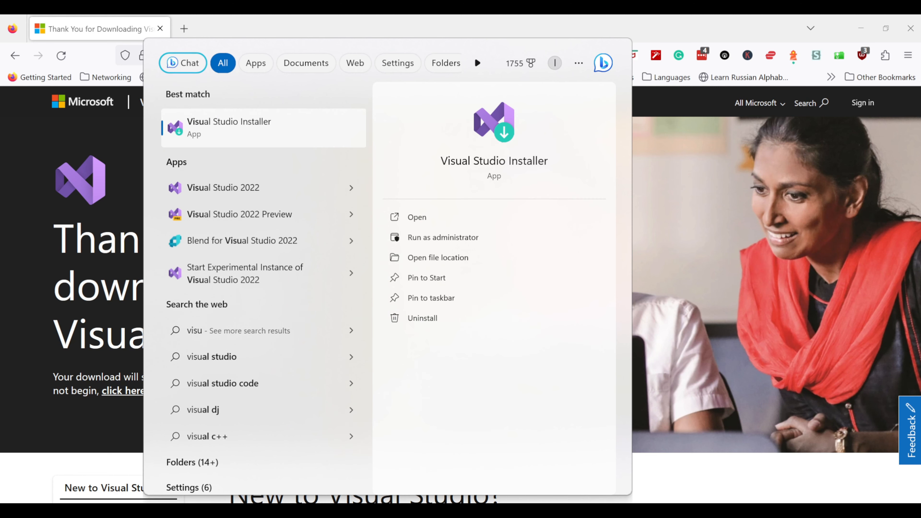
{"action": "left_click", "coordinate": [201, 187]}
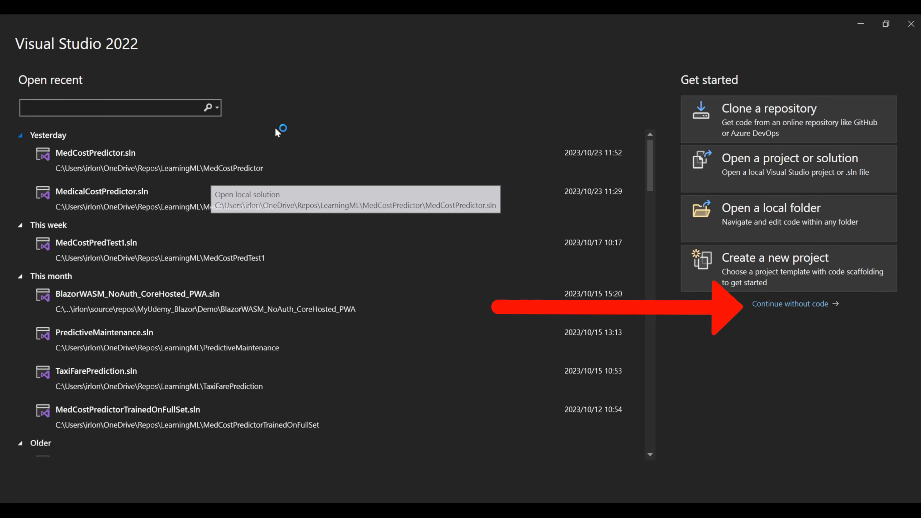
{"action": "left_click", "coordinate": [784, 304]}
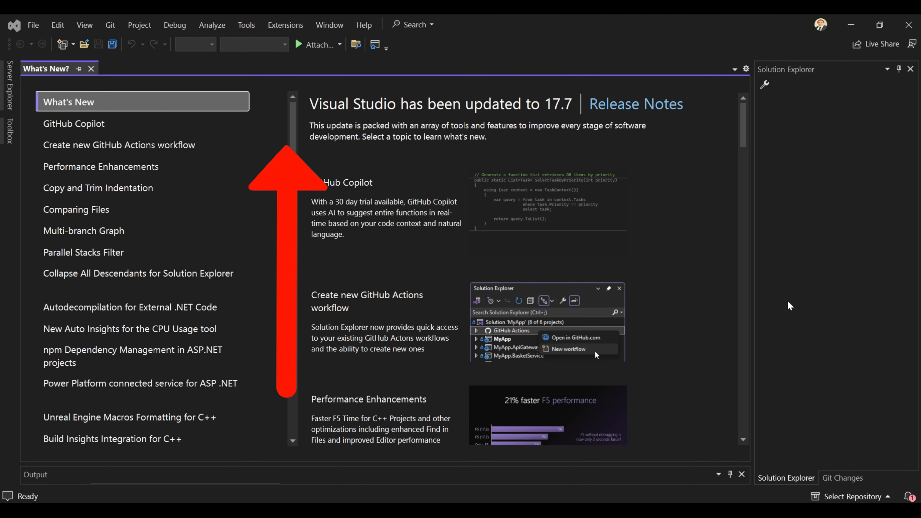
Open the extension manager and search the online extensions for "model builder" to check ML.NET Model Builder 2022.
{"action": "left_click", "coordinate": [287, 26]}
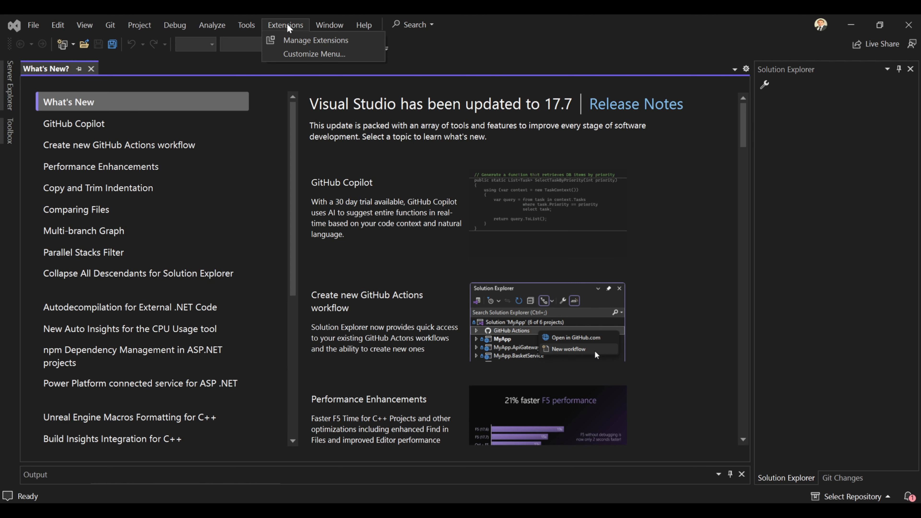
{"action": "left_click", "coordinate": [294, 40]}
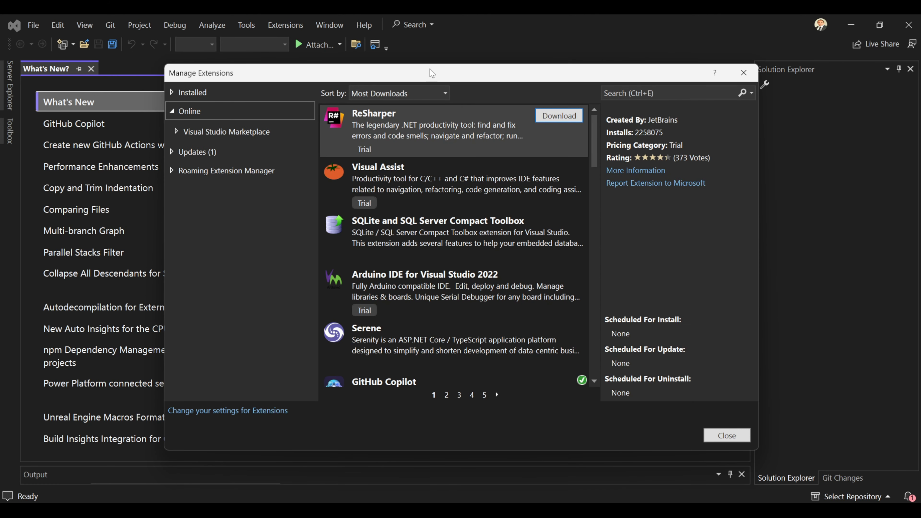
{"action": "left_click", "coordinate": [657, 94]}
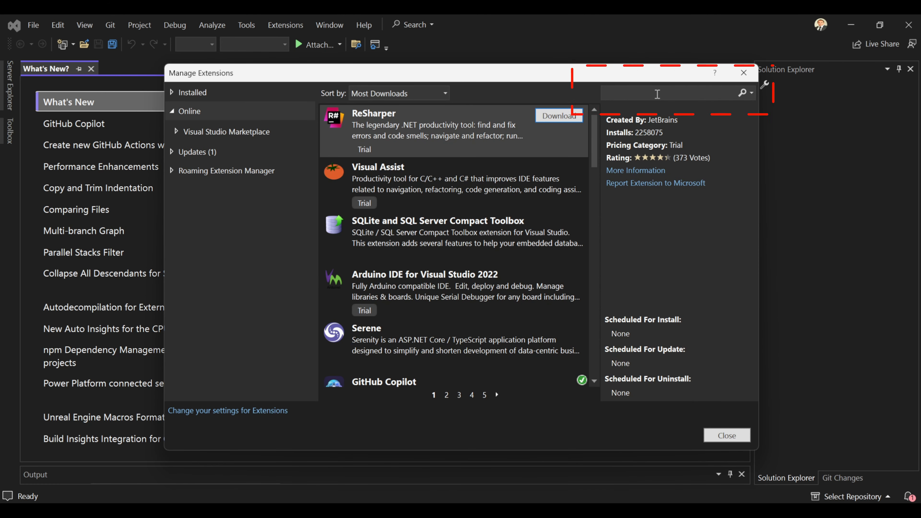
{"action": "type", "text": "model"}
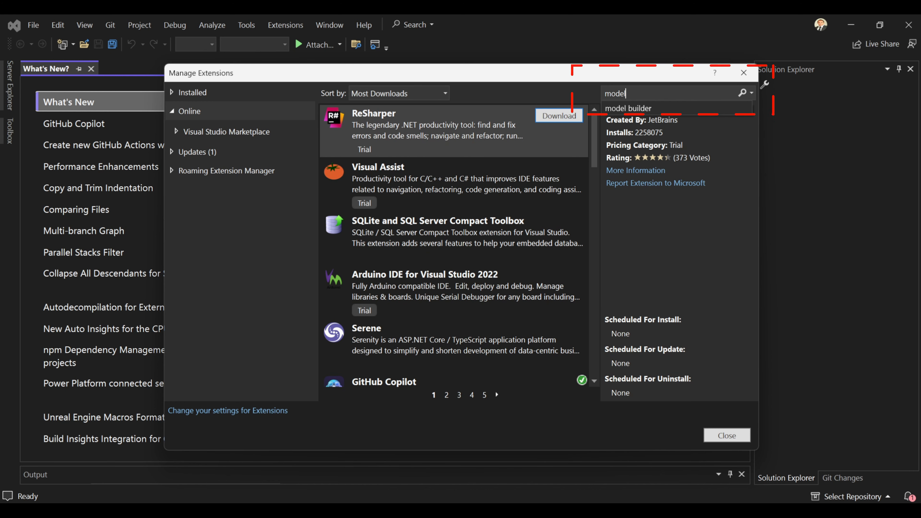
{"action": "key", "text": "Down"}
{"action": "key", "text": "Return"}
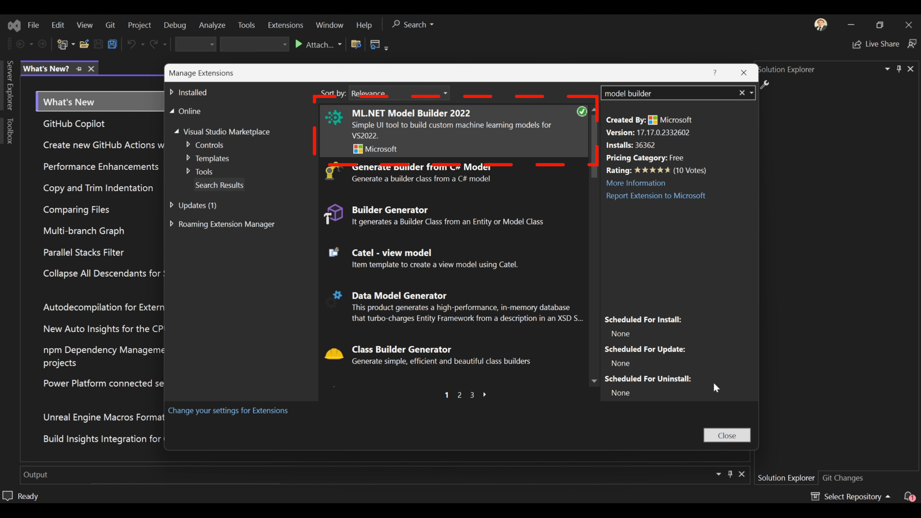
{"action": "mouse_move", "coordinate": [584, 118]}
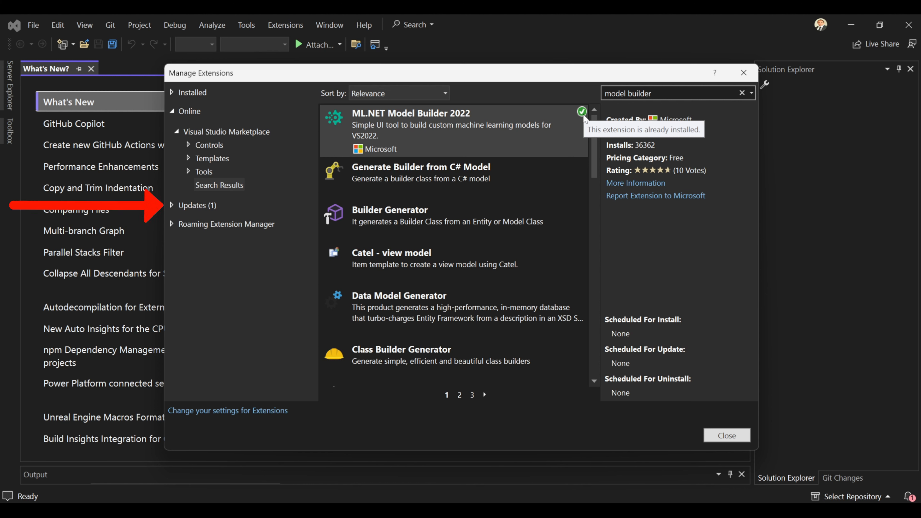
Open the available extension updates and start updating GitHub Copilot.
{"action": "left_click", "coordinate": [175, 206]}
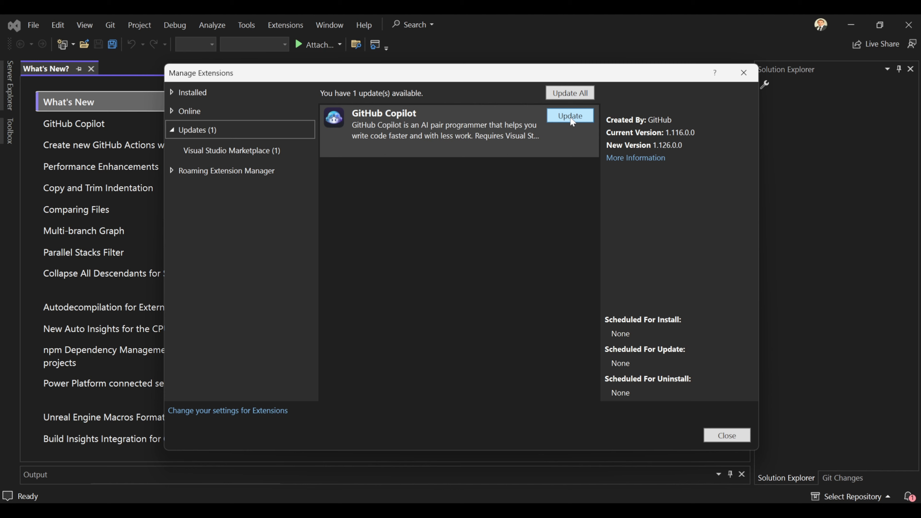
{"action": "left_click", "coordinate": [571, 117]}
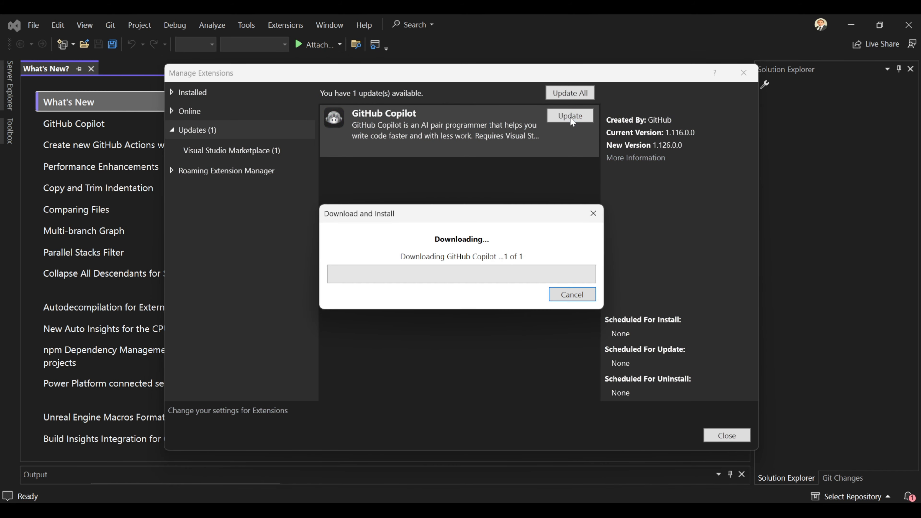